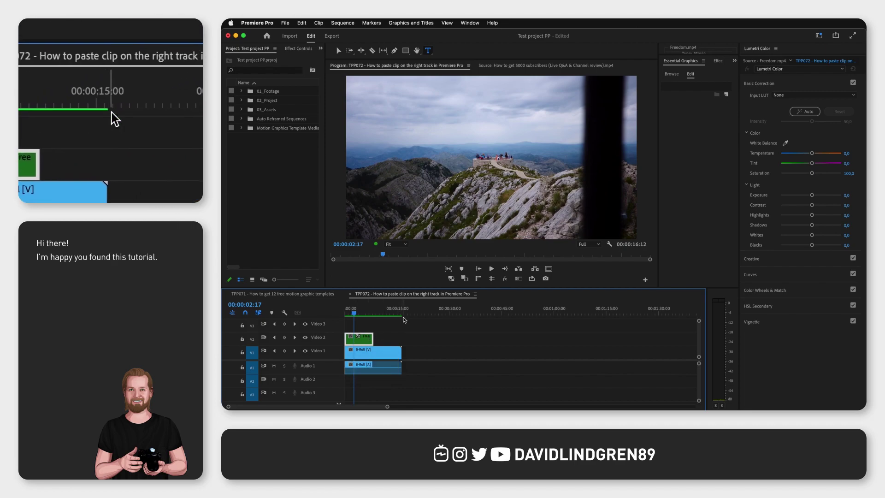
Step: Paste the green clip onto Video 2 at 00:00:16:12, then open Keyboard Shortcuts
left_click(411, 313)
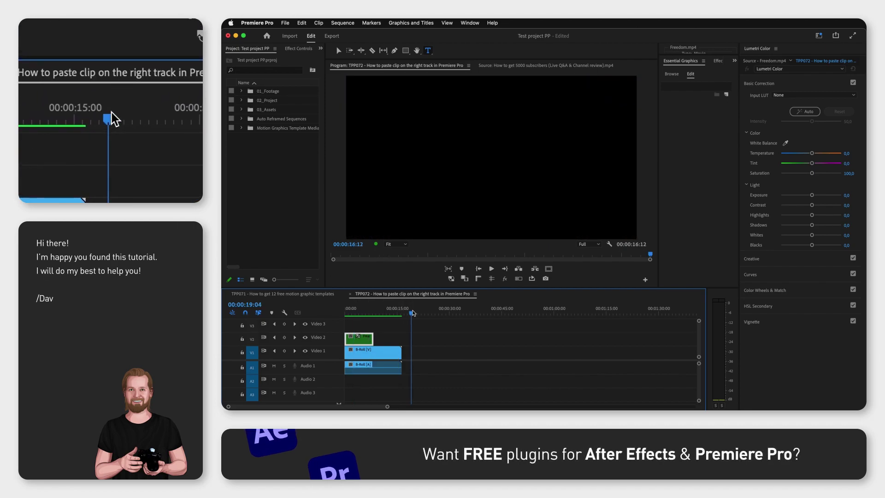
key("super+v")
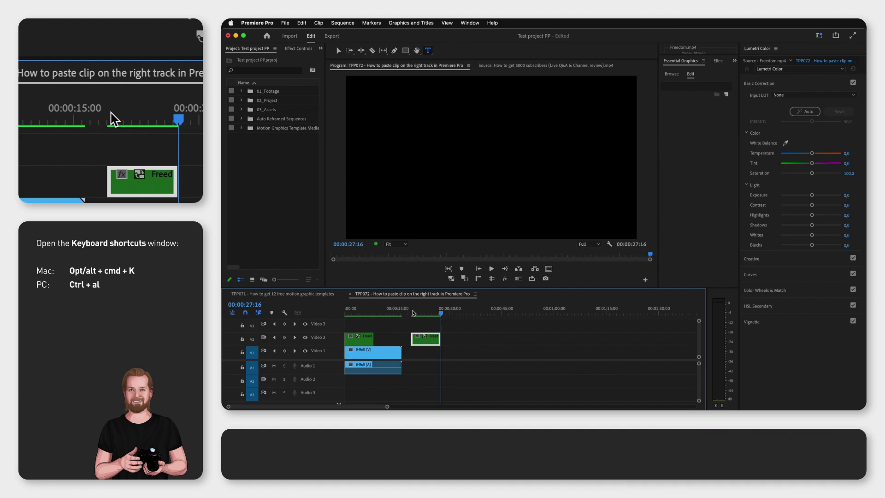
key("ctrl+alt+k")
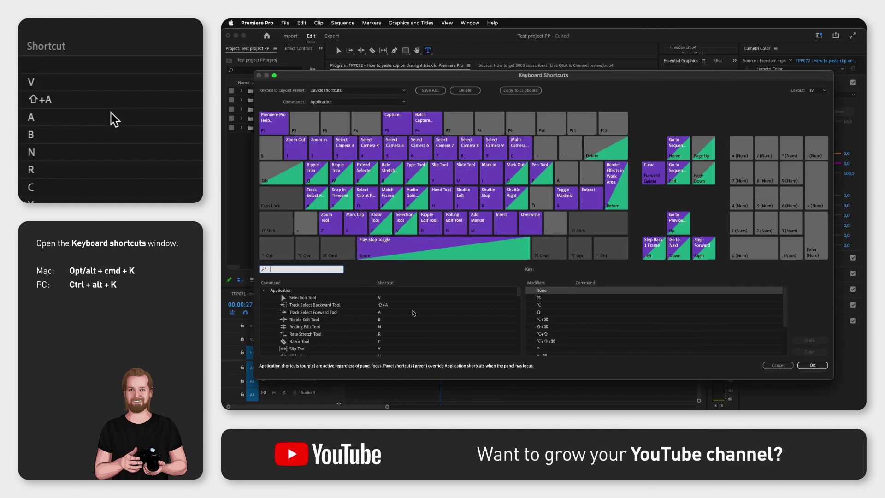
Step: Search the keyboard shortcut commands for "paste" to show the Timeline Panel paste entries
left_click(301, 269)
type("paste")
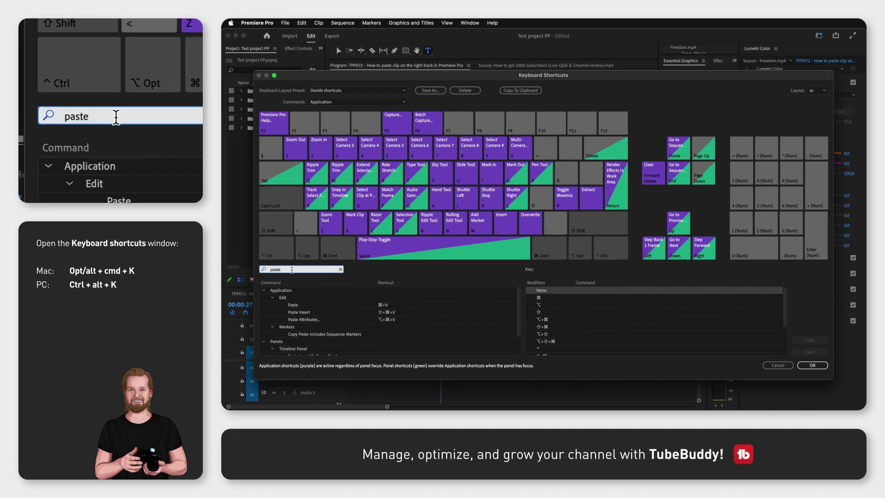
scroll(297, 324, "down", 3)
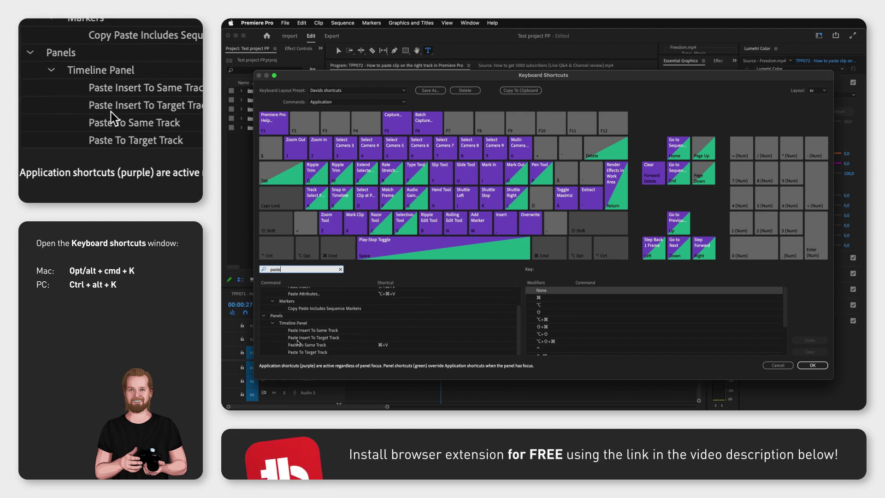
Step: Assign Cmd+V to Paste To Target Track, overriding its use for Paste To Same Track
left_click(299, 345)
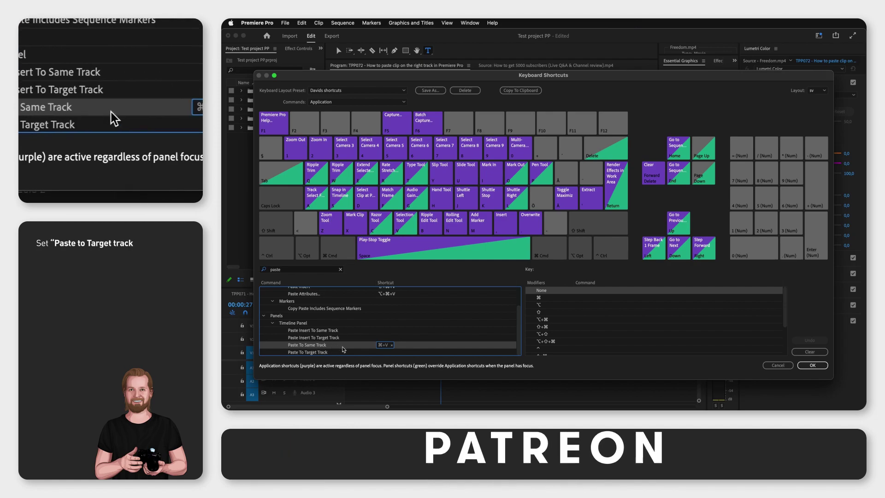
left_click(384, 353)
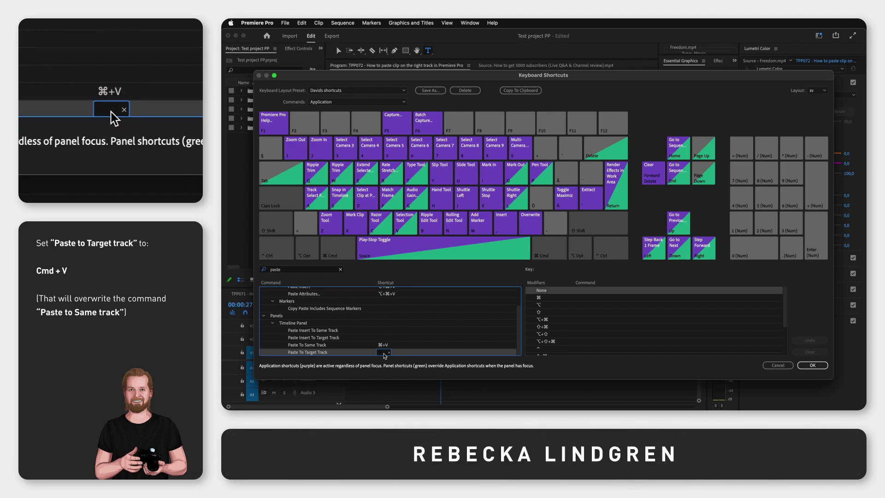
key("super+v")
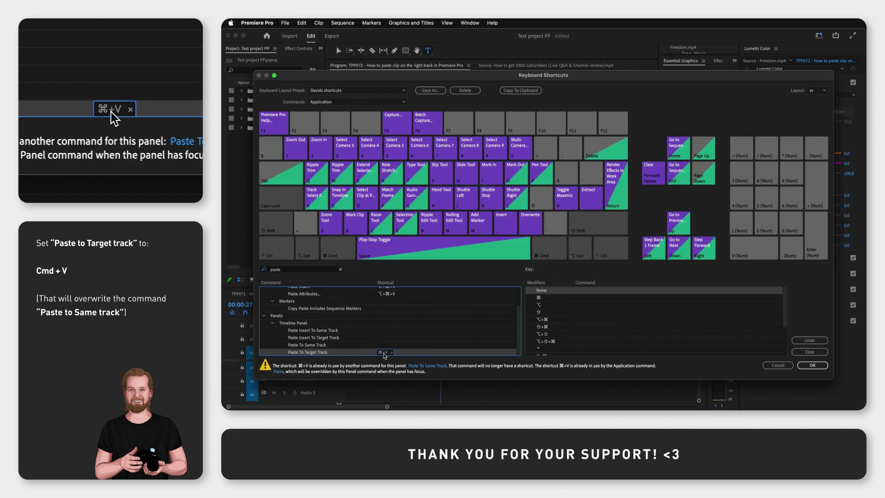